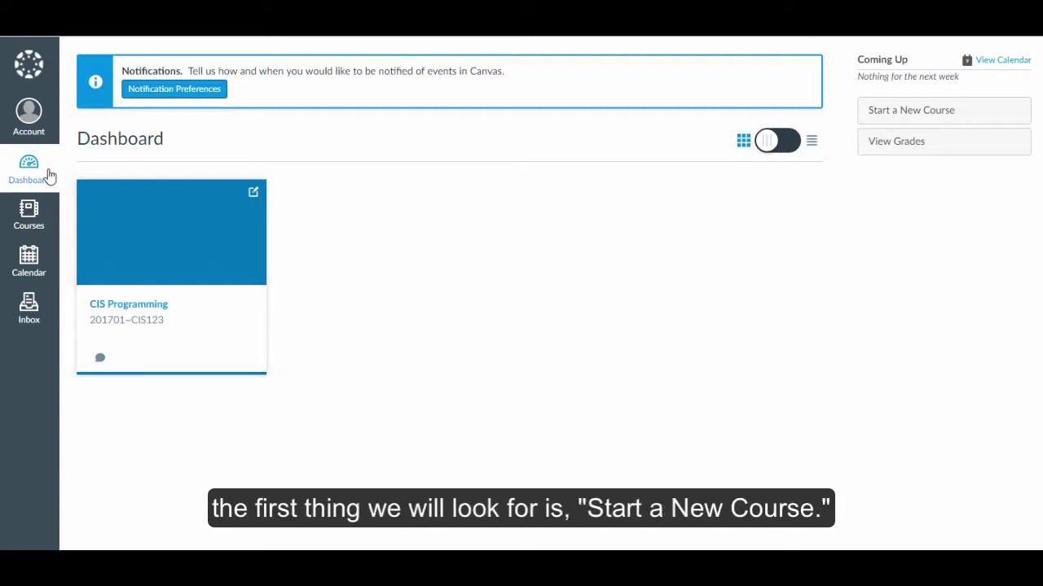
Begin a new course and enter 'Development Course Shell English 101' as its name.
left_click(962, 117)
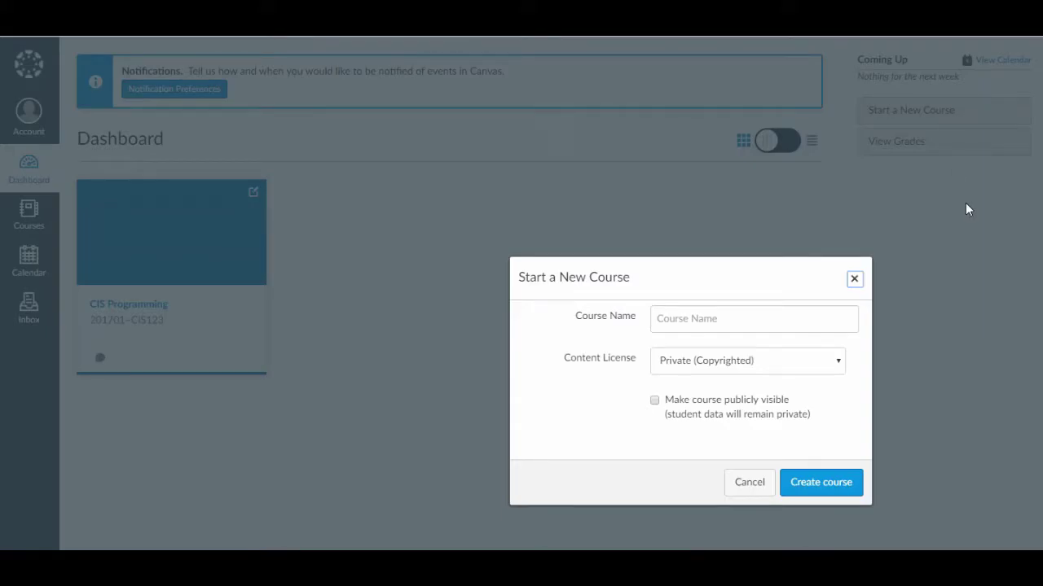
left_click(786, 316)
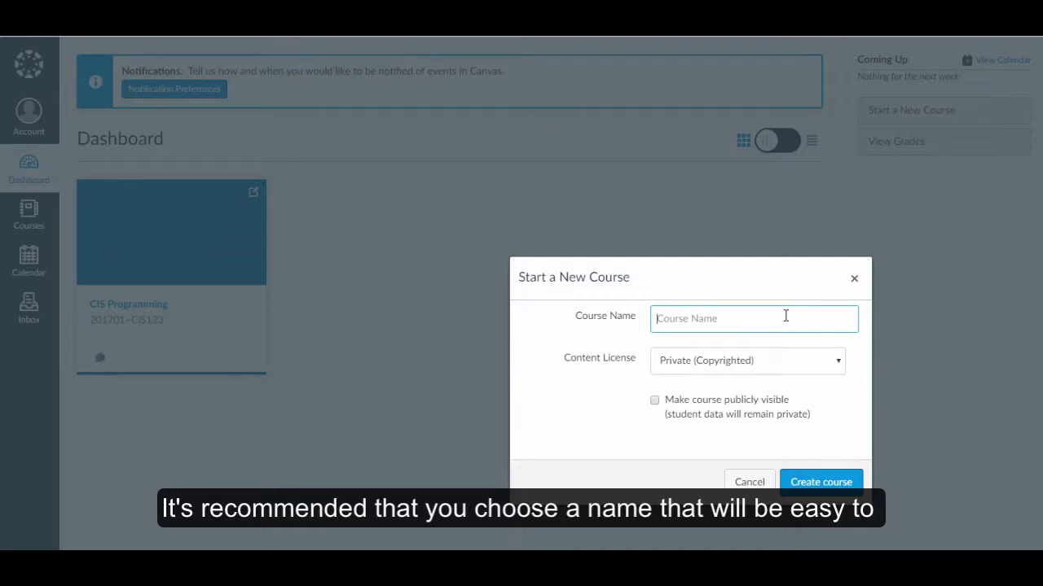
type("De")
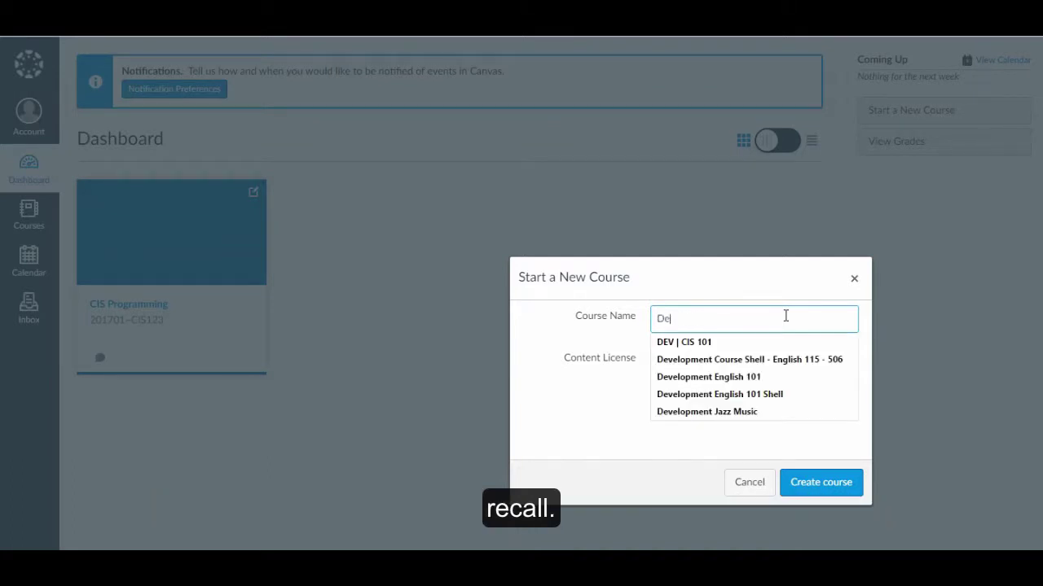
type("velopment Course E")
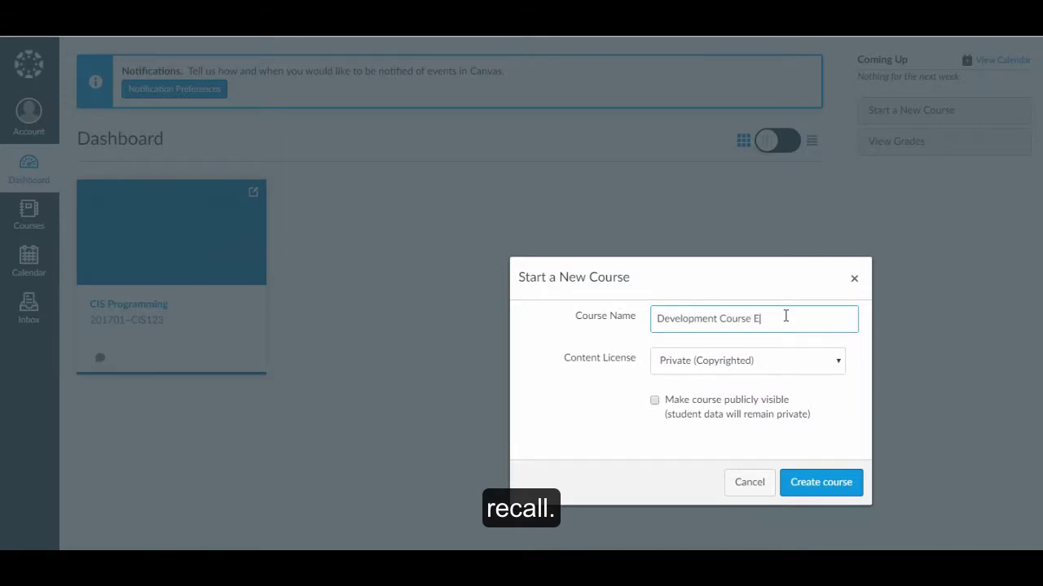
key("BackSpace")
type("Shell")
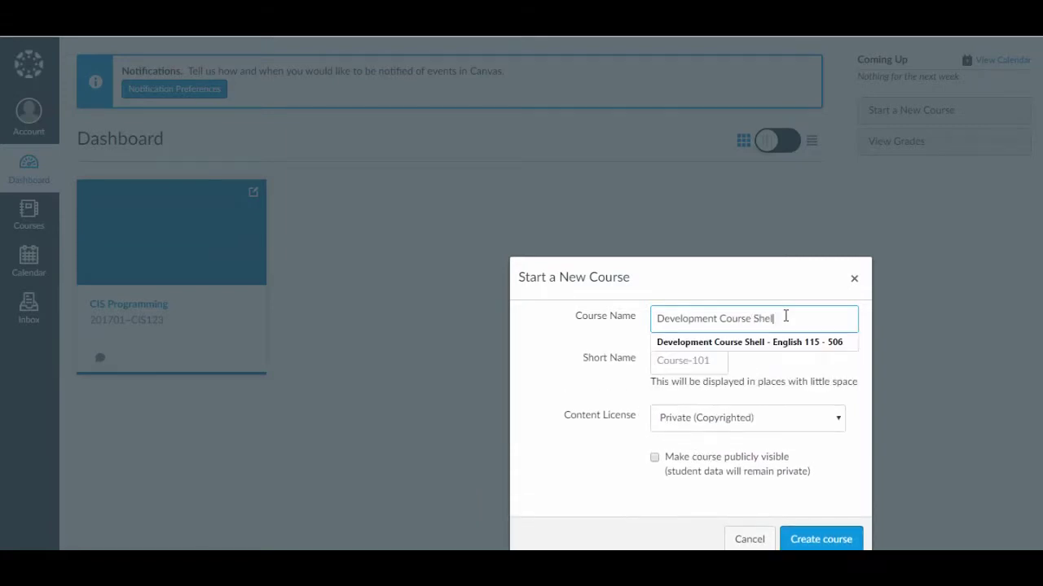
type(" Engls")
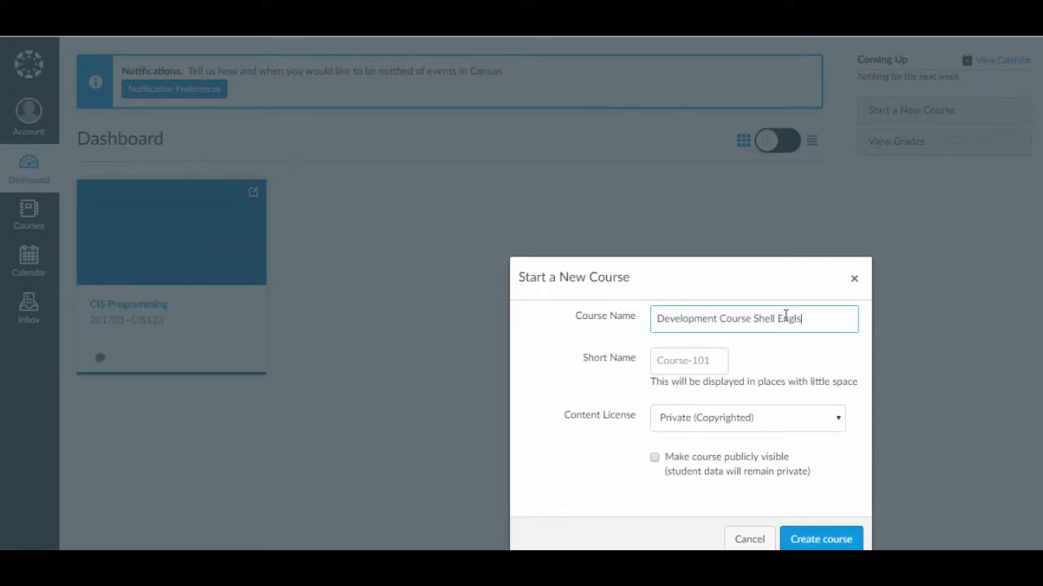
key("BackSpace")
type("ish 101")
Enter dev_engl_101 as the short name, replacing the hyphen with an underscore.
left_click(690, 352)
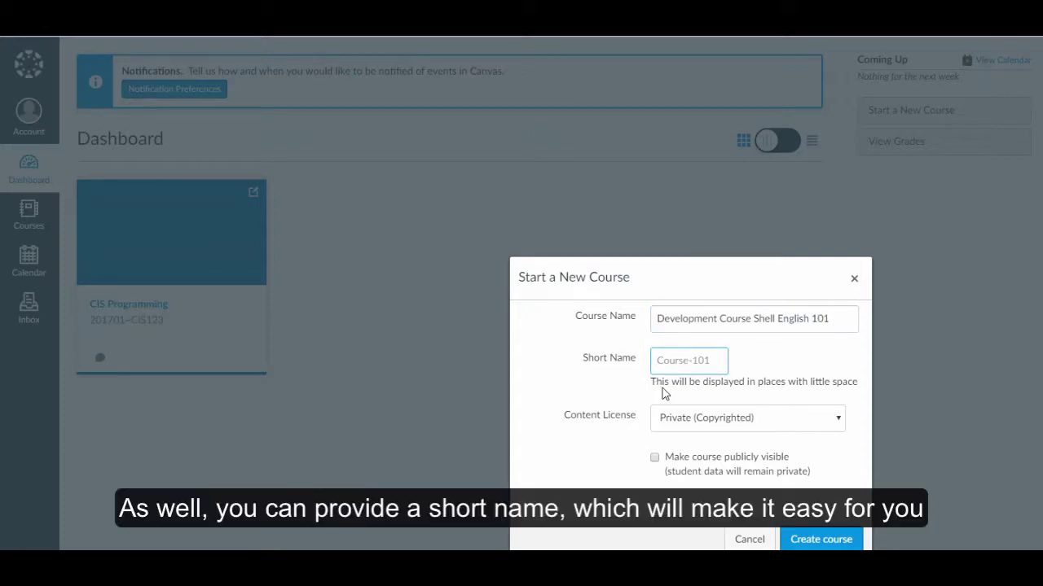
type("dev")
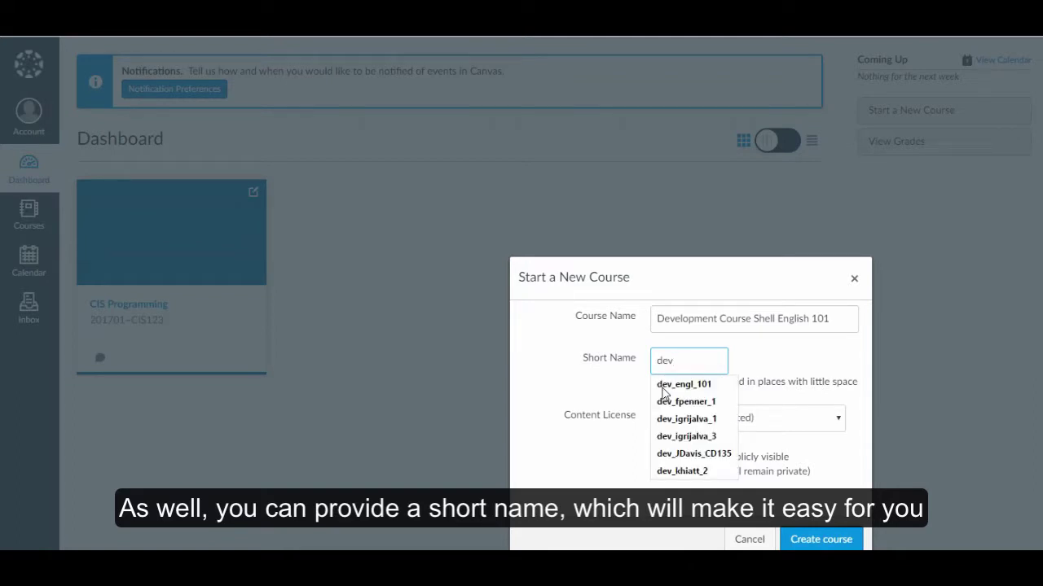
type("_engl")
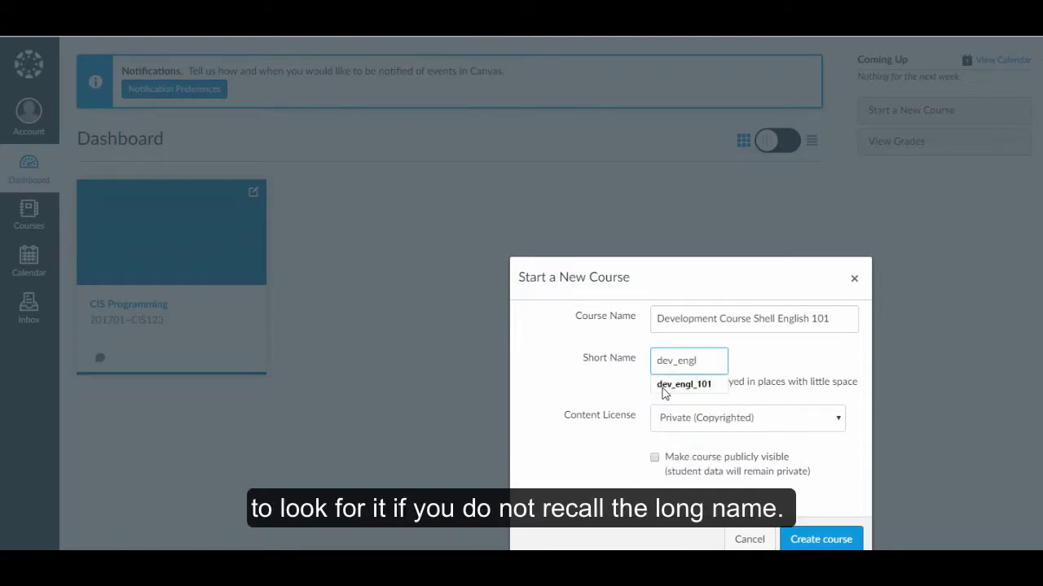
type("-101")
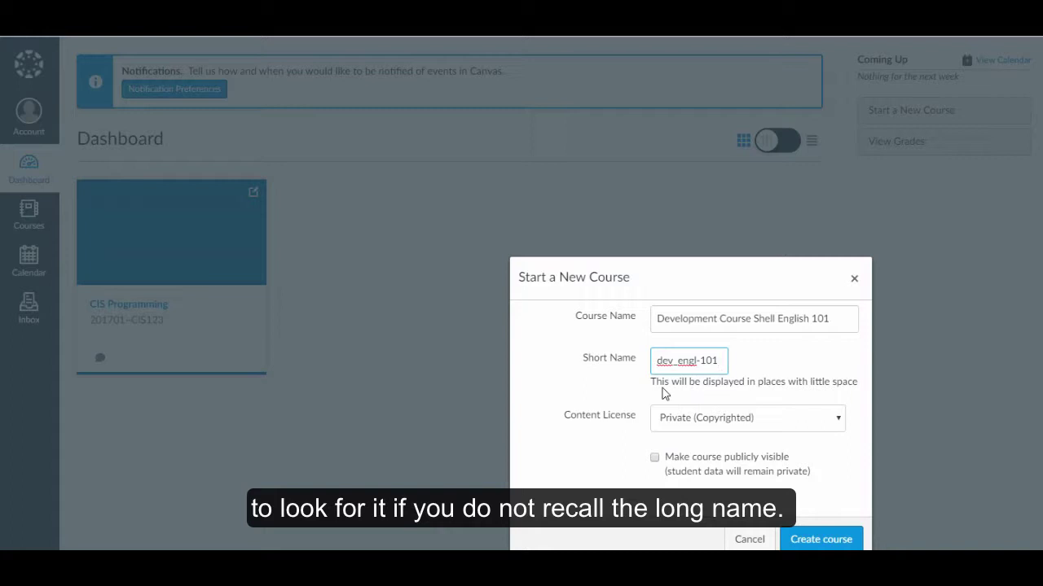
mouse_move(706, 361)
left_mouse_down()
mouse_move(689, 362)
mouse_move(699, 365)
left_mouse_up()
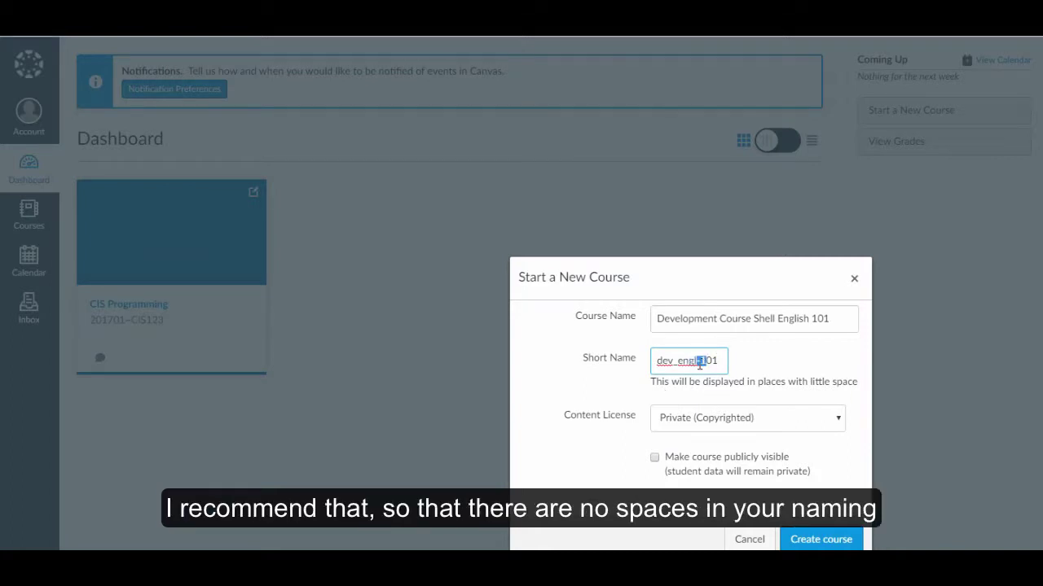
key("BackSpace")
type("_1")
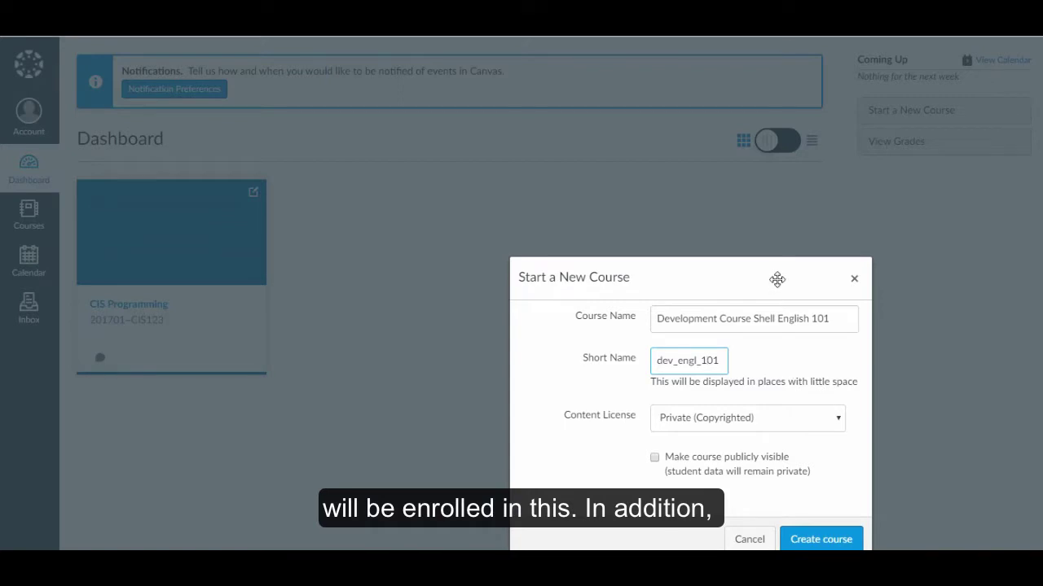
left_click_drag(755, 278, 753, 237)
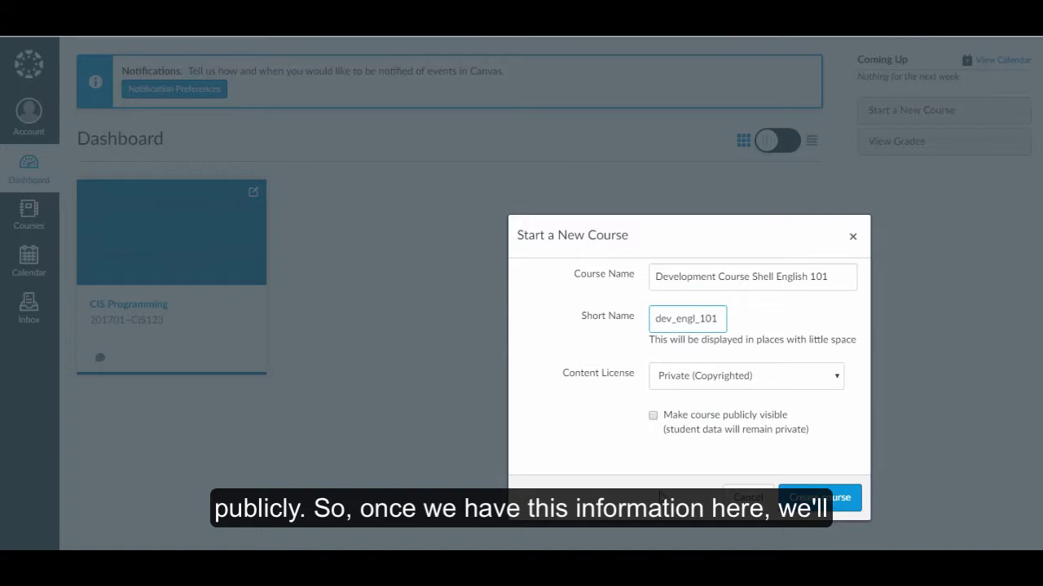
Create the course and view its People list with the teacher enrolled.
left_click(800, 500)
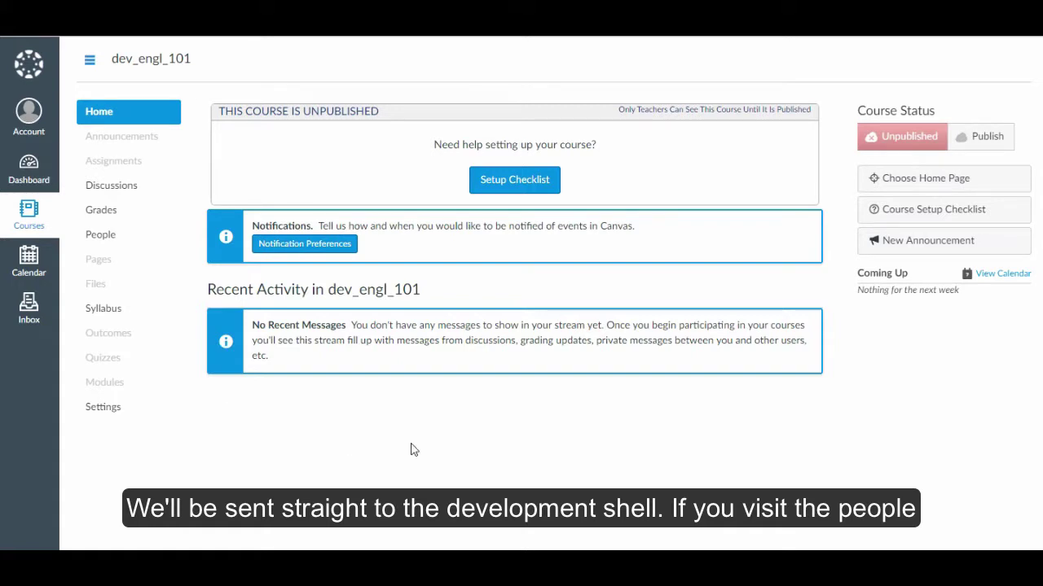
left_click(111, 236)
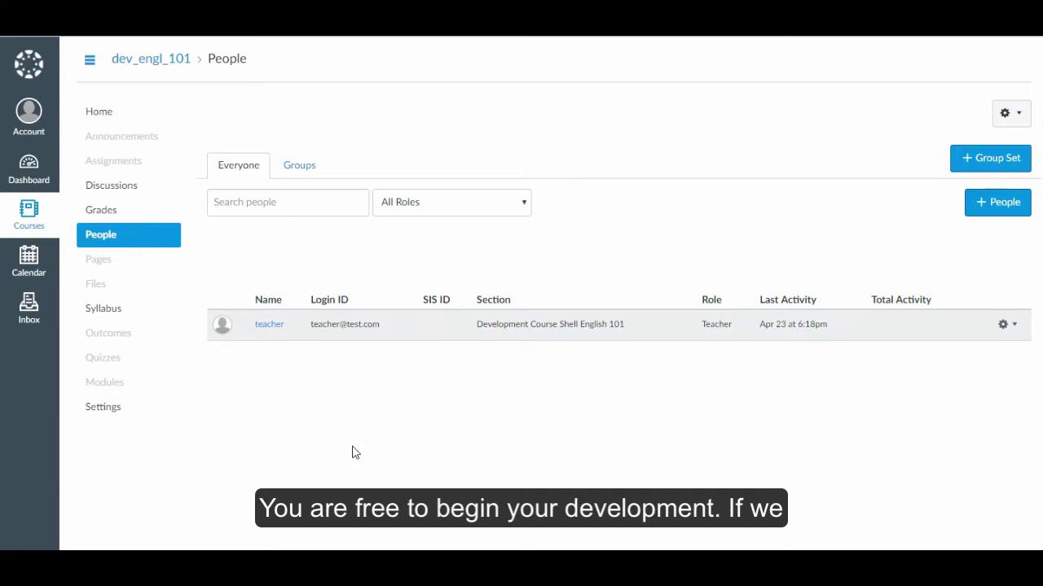
In All Courses, unstar Development Course Shell English 101, keeping CIS Programming starred on the Dashboard.
left_click(28, 165)
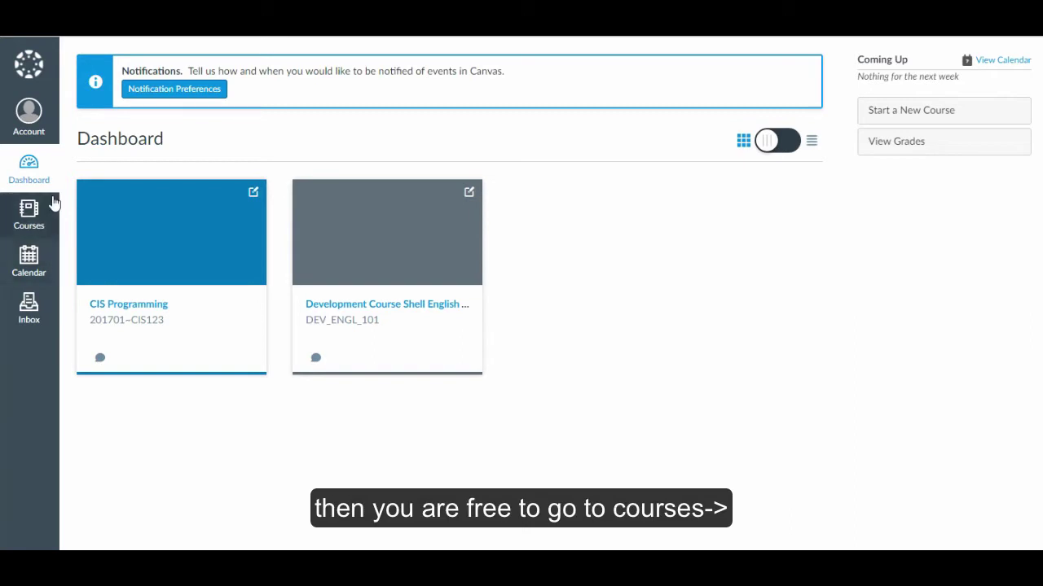
left_click(29, 216)
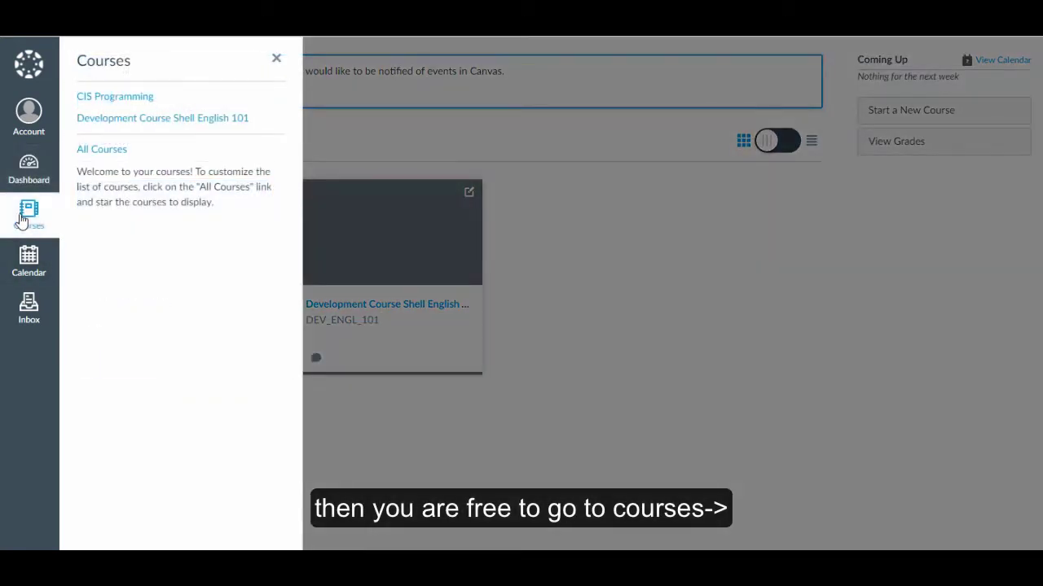
left_click(97, 155)
left_click(87, 210)
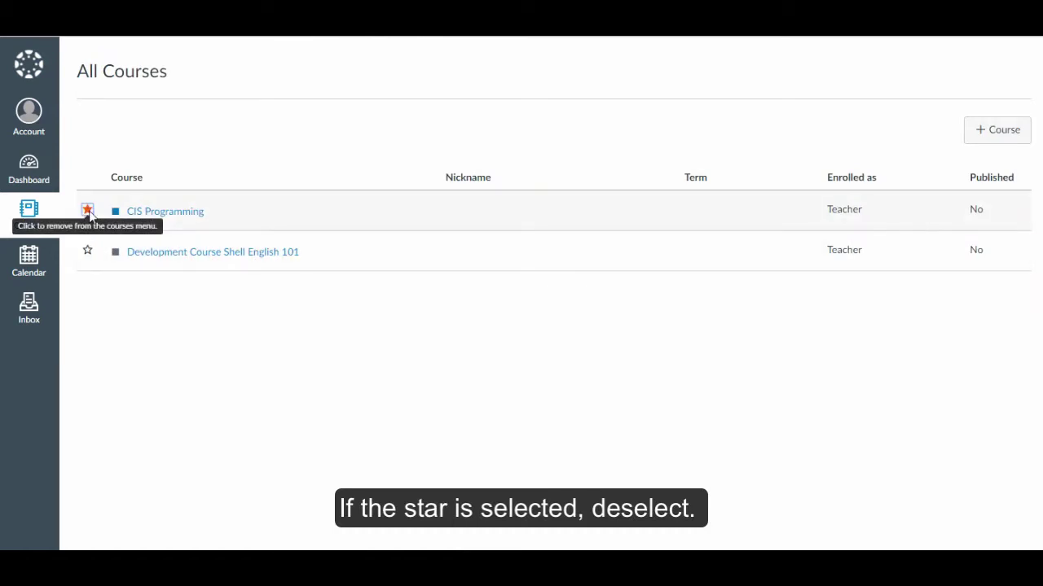
left_click(87, 251)
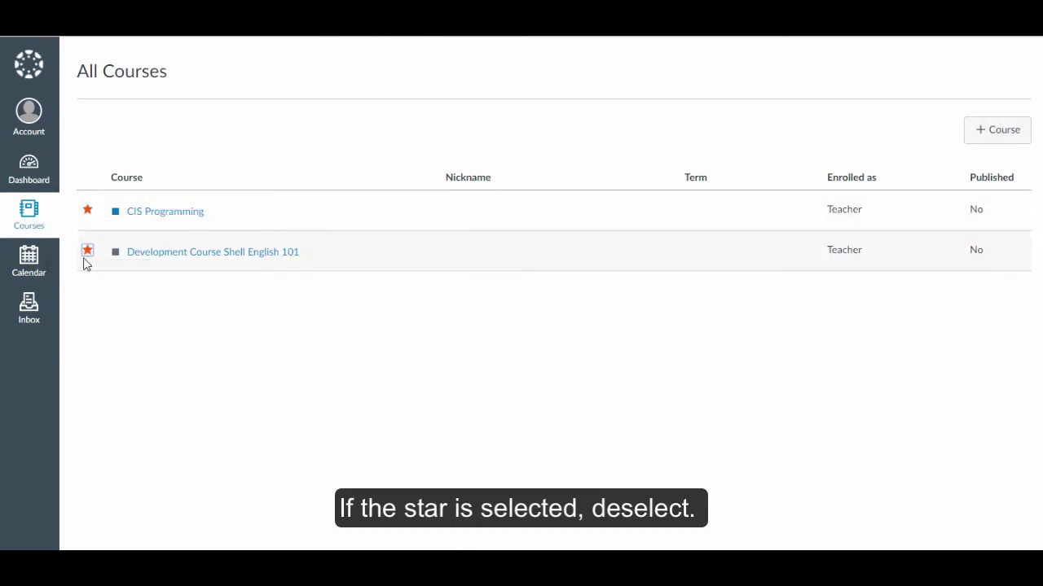
left_click(31, 172)
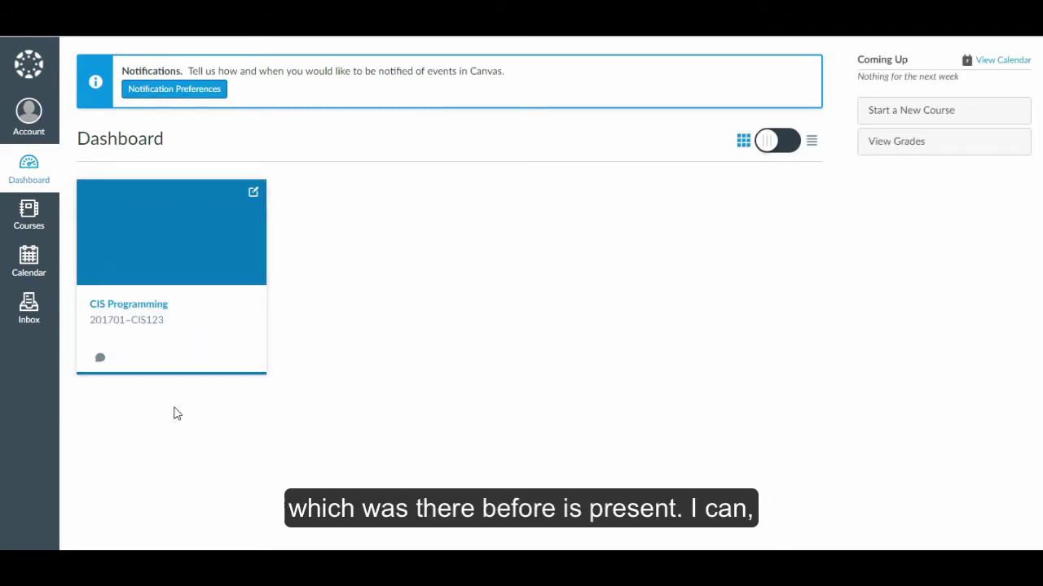
Open the Development Course Shell English 101 course from the course list.
left_click(39, 223)
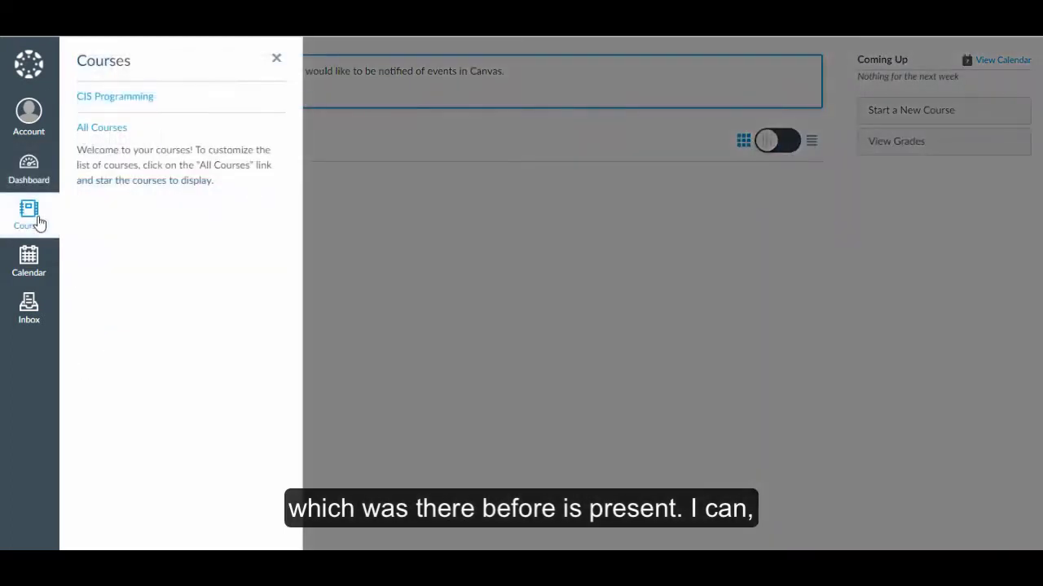
left_click(88, 131)
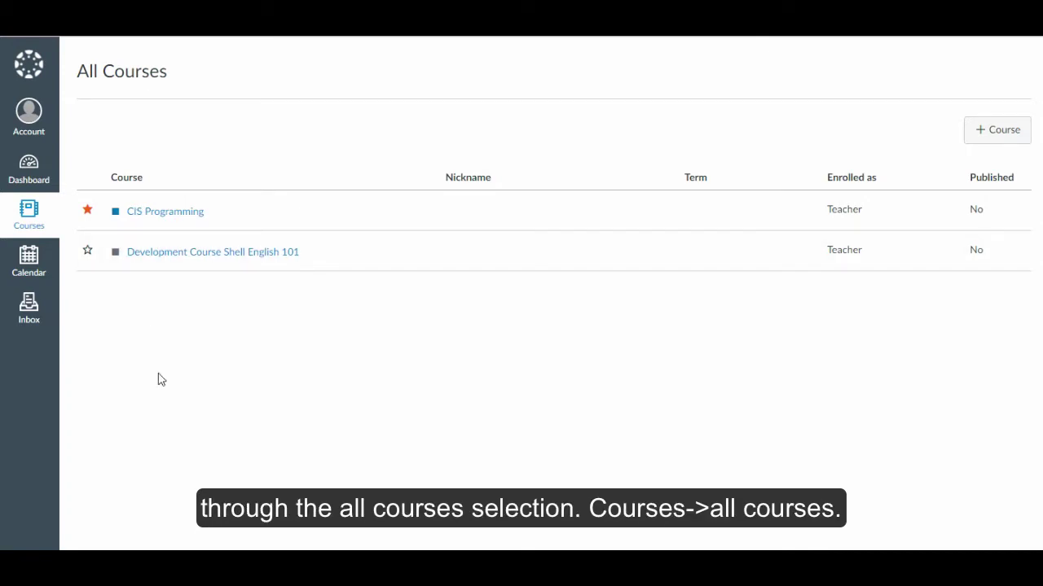
left_click(30, 214)
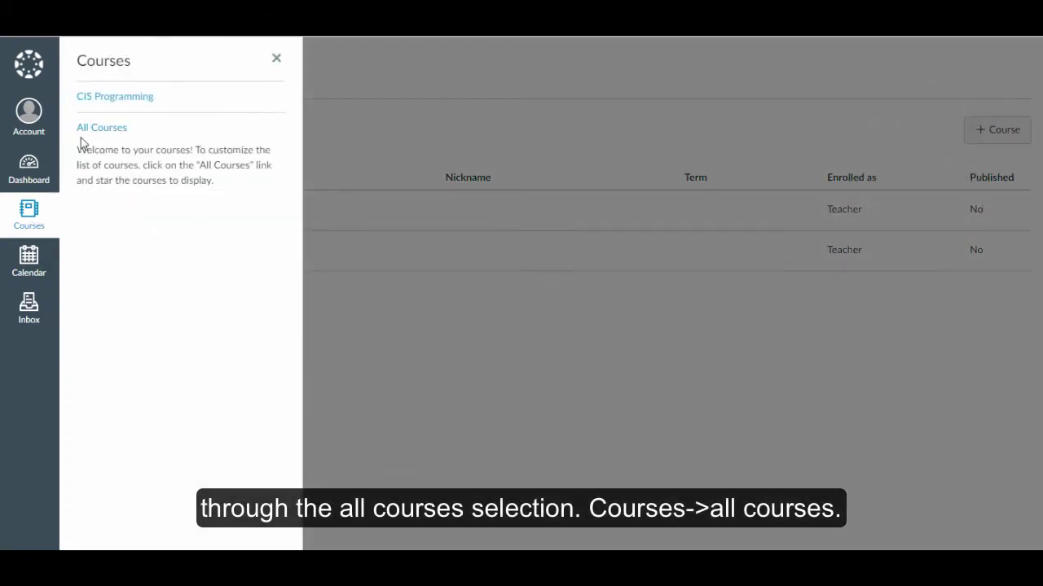
left_click(88, 132)
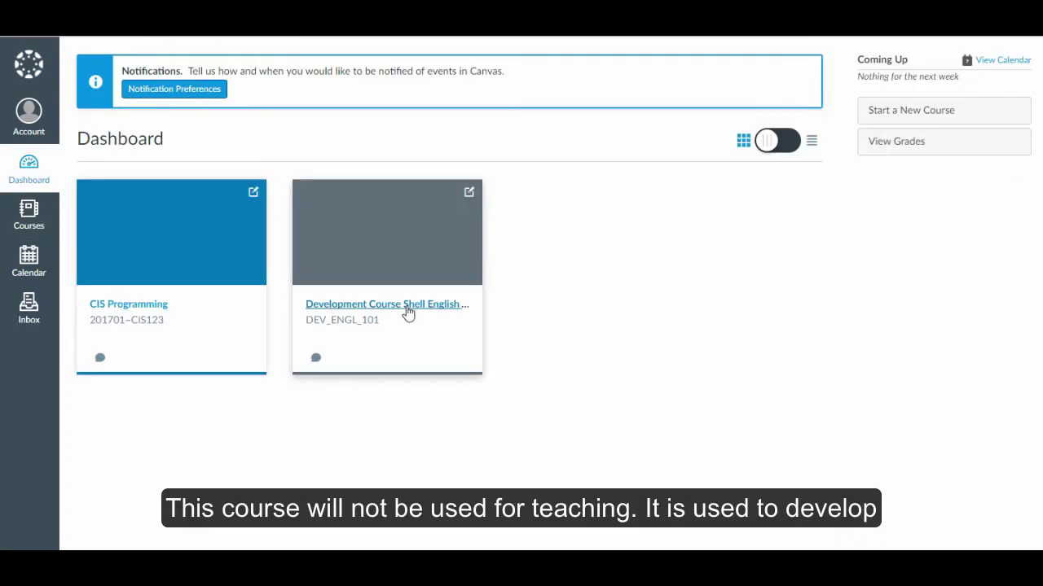
left_click(407, 312)
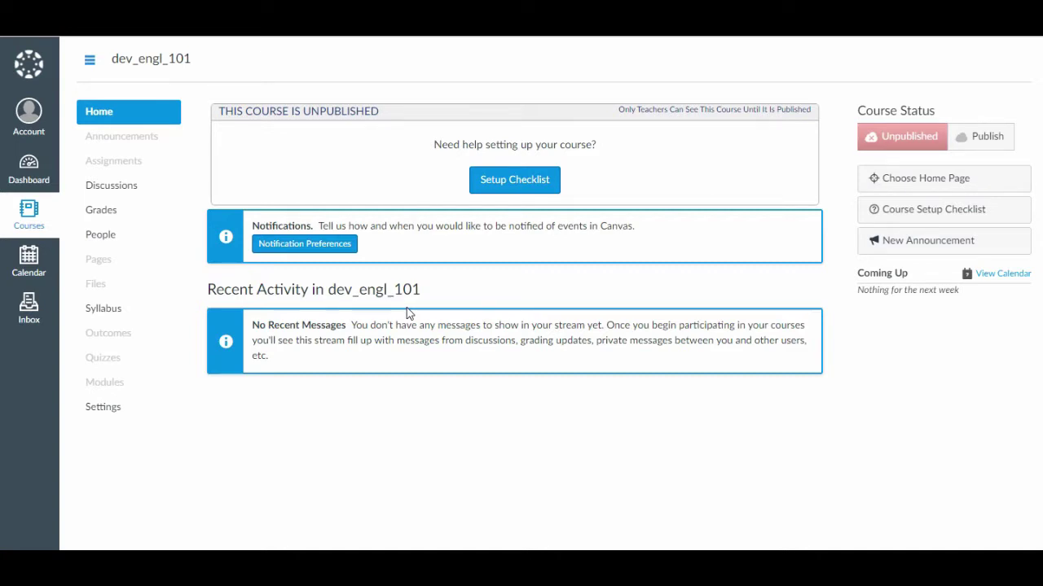
Under Settings > Import Content, choose Copy a Canvas Course from Development Course Shell English 101.
left_click(103, 408)
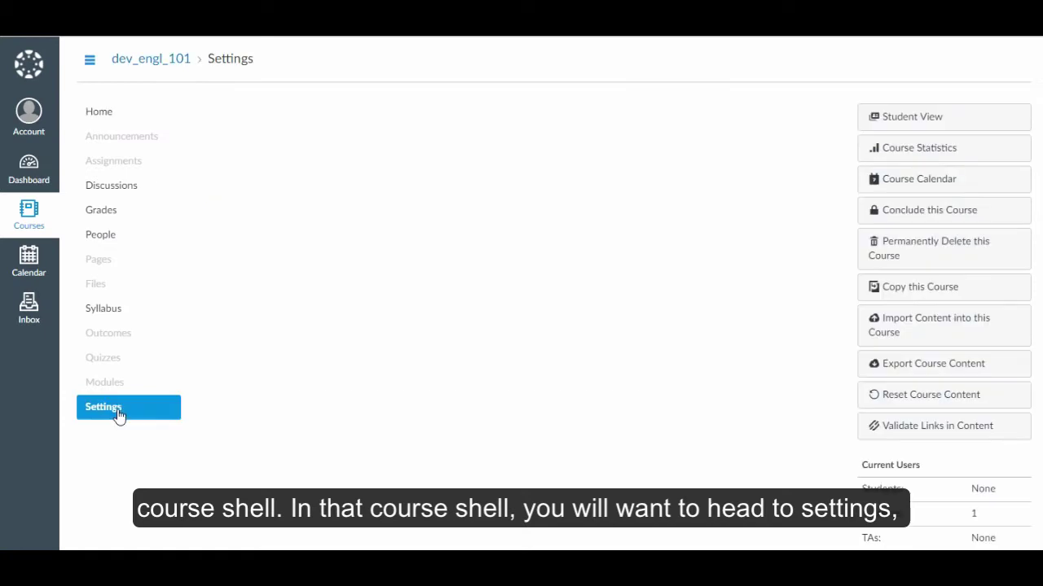
left_click(933, 339)
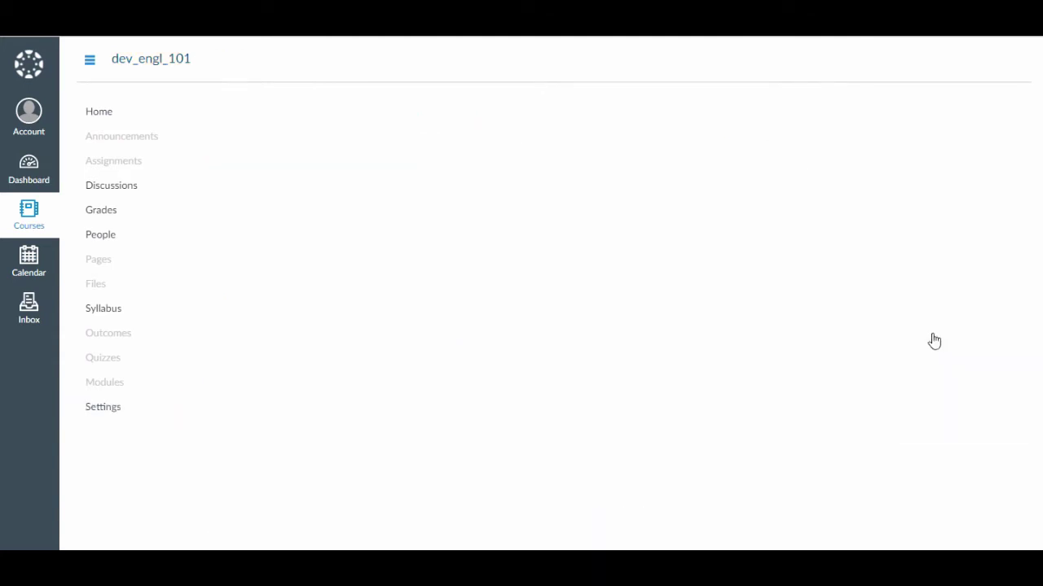
left_click(529, 153)
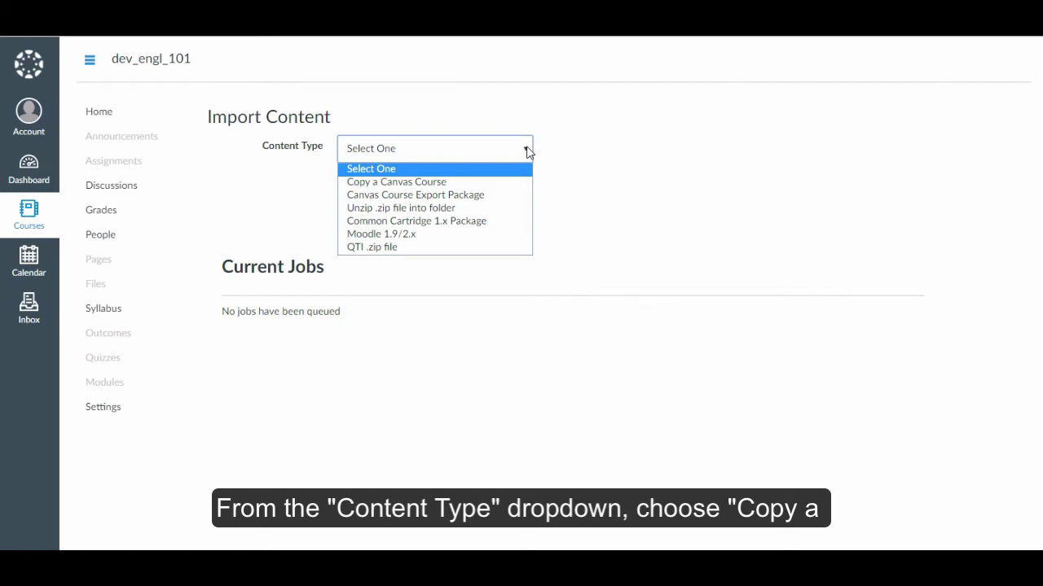
left_click(391, 182)
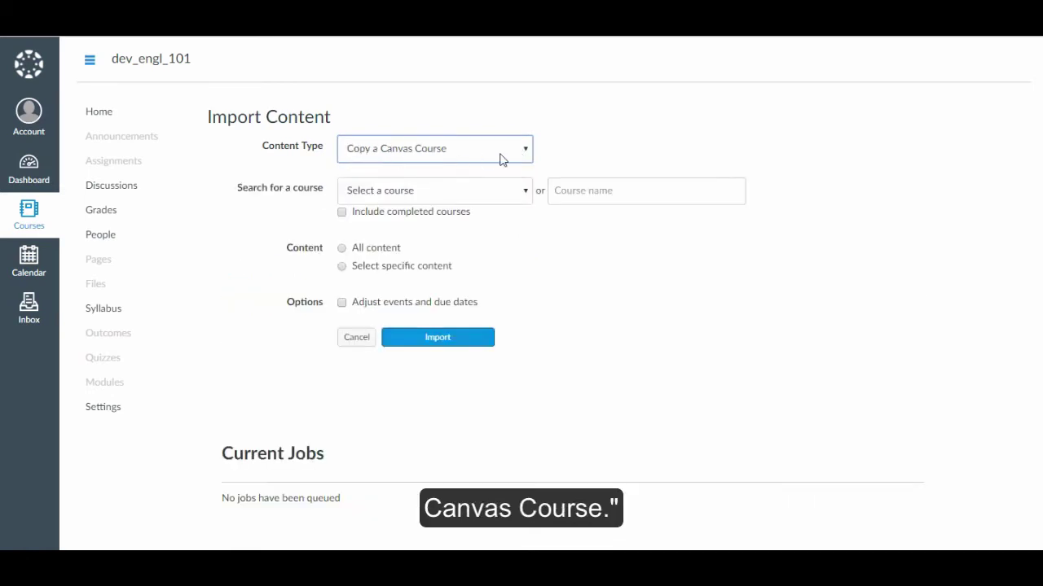
left_click(505, 191)
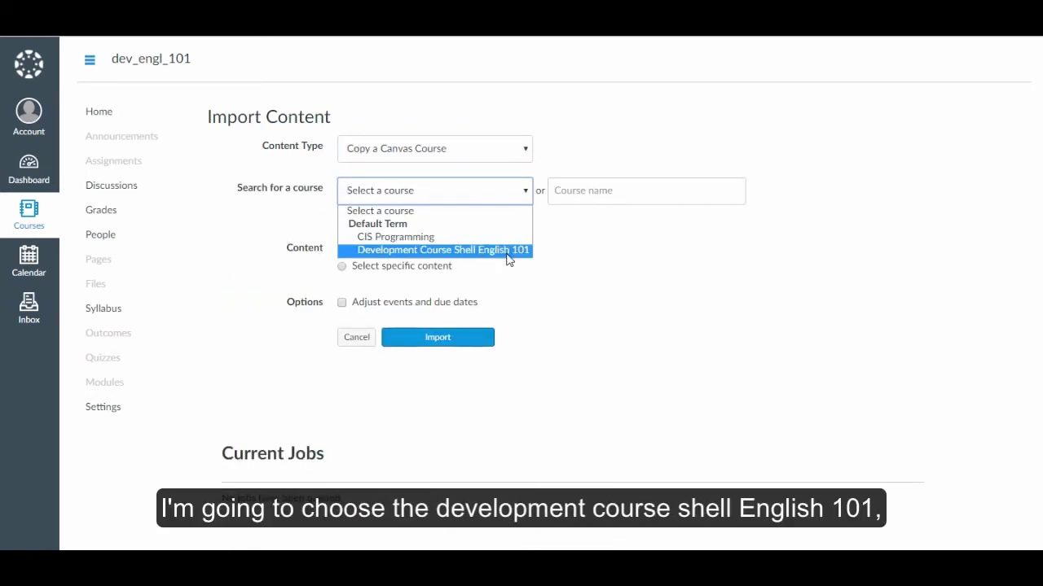
left_click(508, 250)
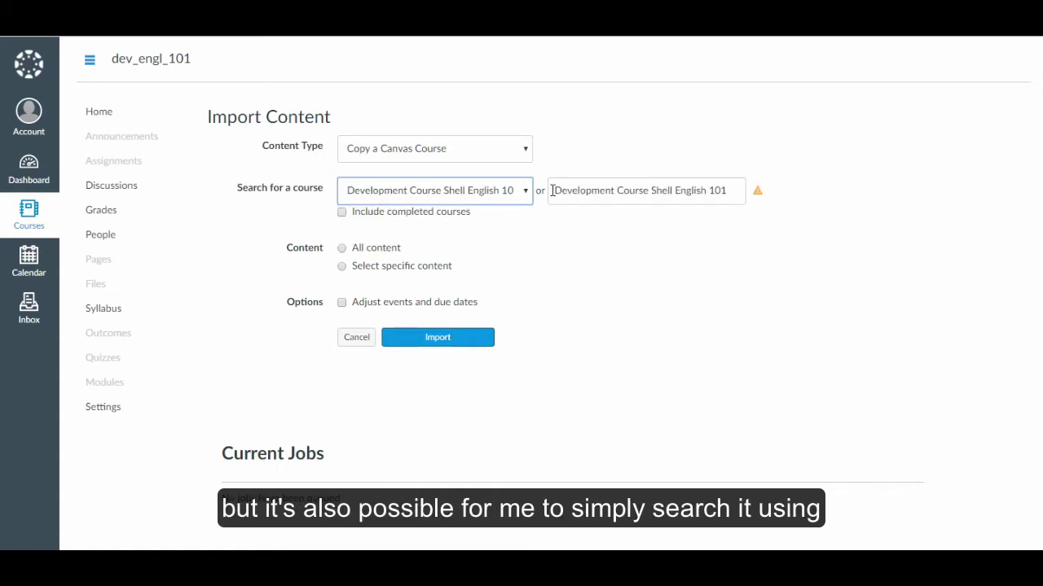
left_click_drag(552, 191, 831, 195)
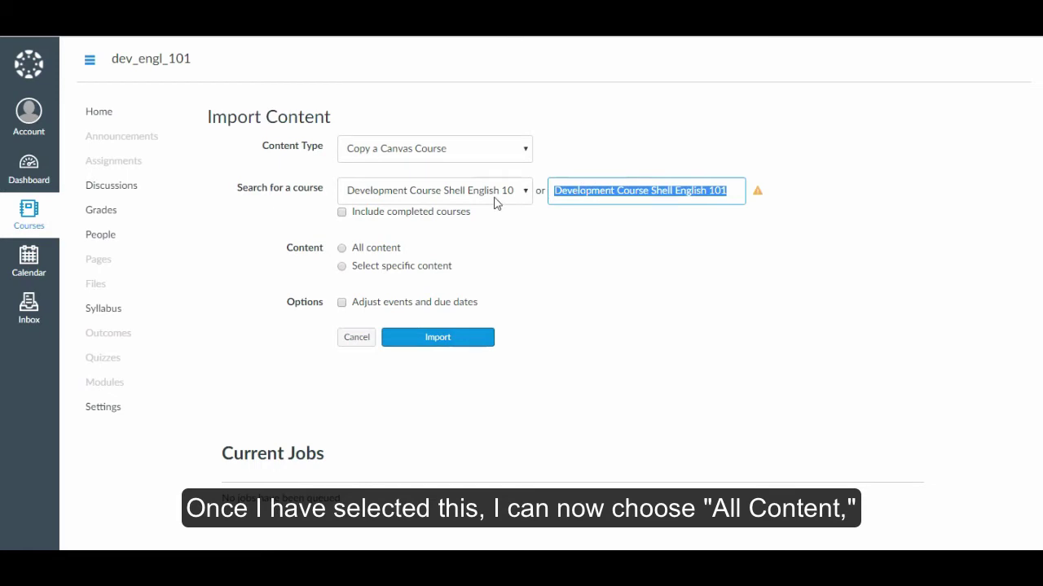
Select All content and tick Adjust events and due dates for the import.
left_click(342, 248)
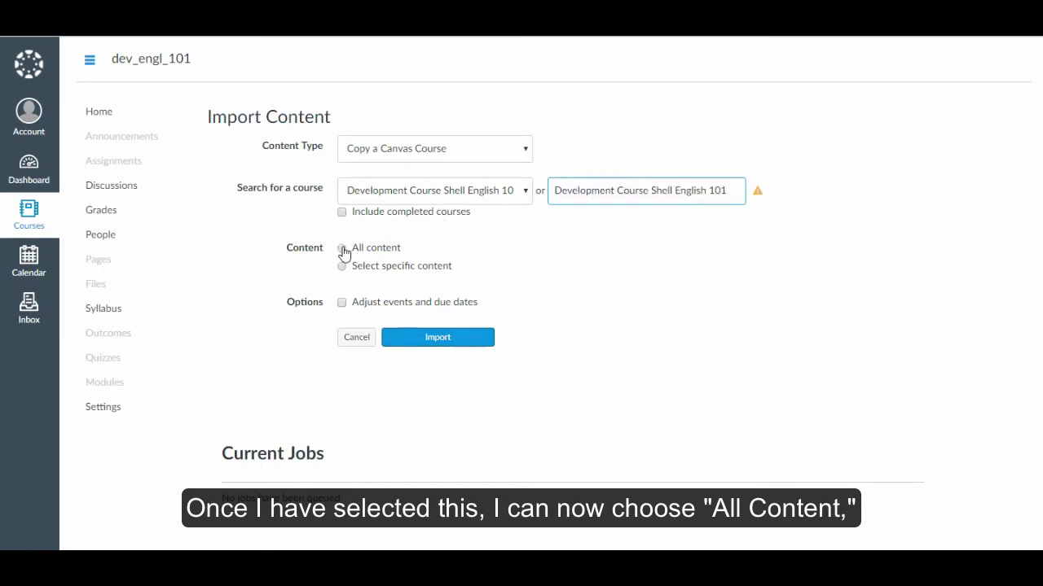
left_click(342, 305)
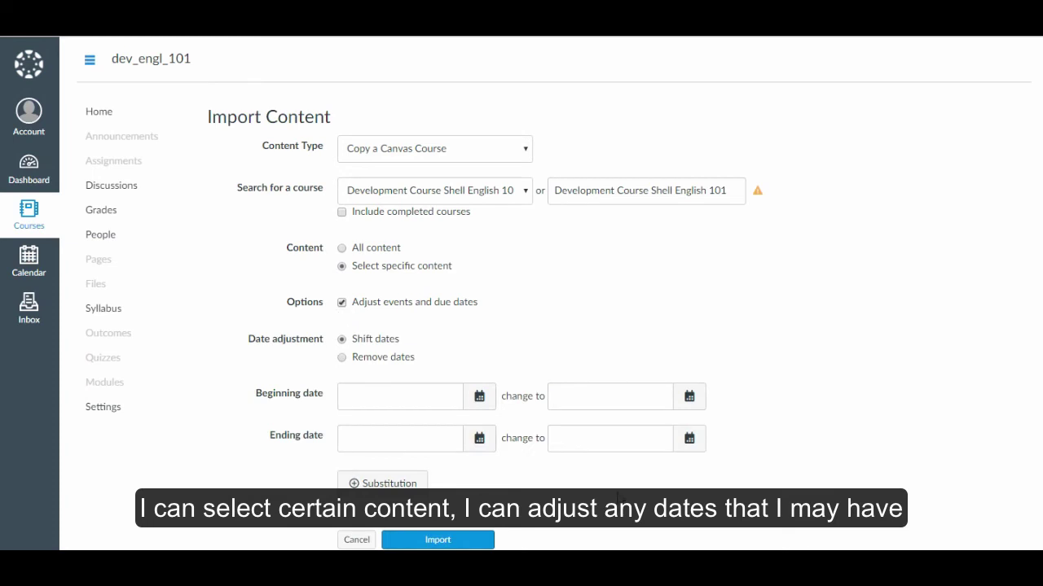